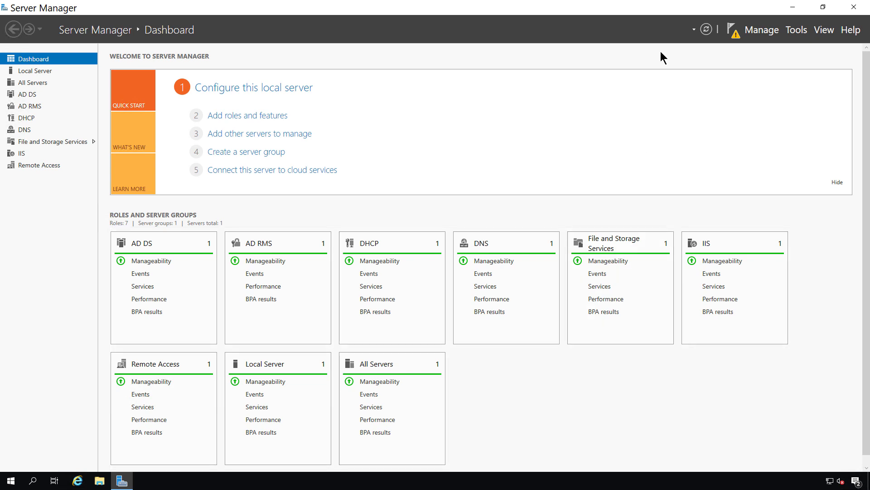
Launch Active Directory Sites and Services from Server Manager's Tools menu
click(802, 28)
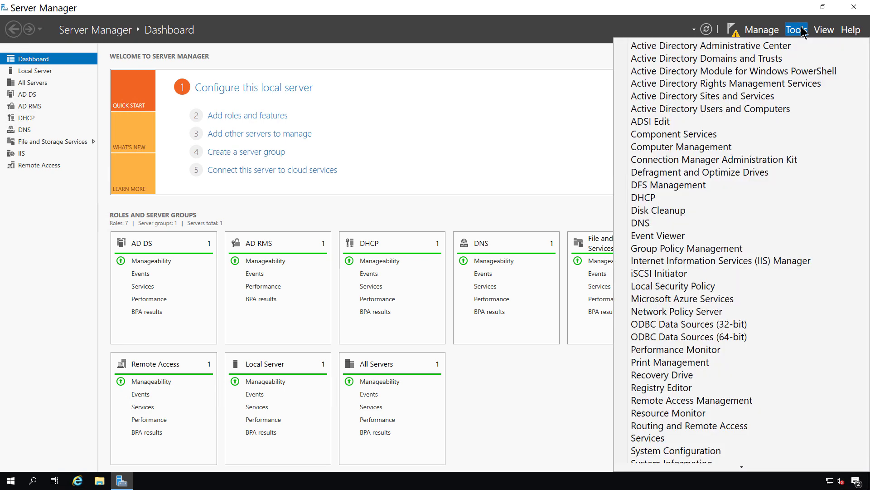
click(731, 96)
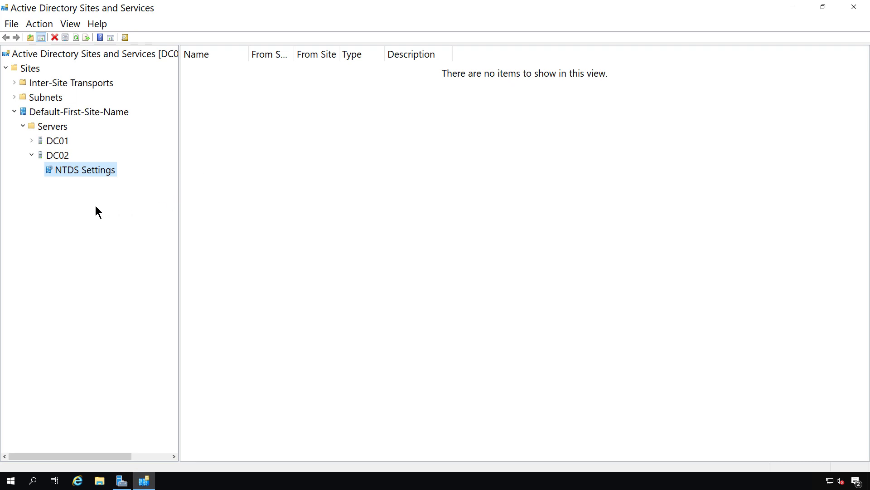
Inspect DC01's NTDS Settings, the empty Subnets, Inter-Site Transports and Default-First-Site-Name
double_click(50, 140)
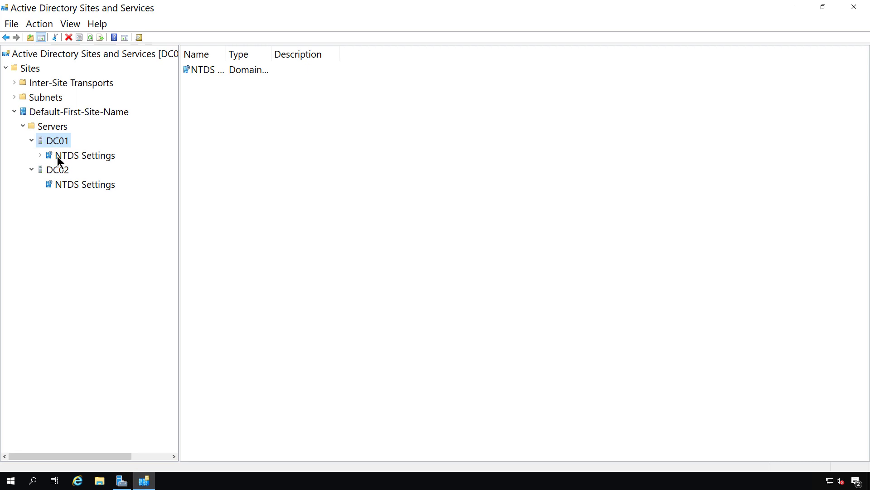
click(57, 156)
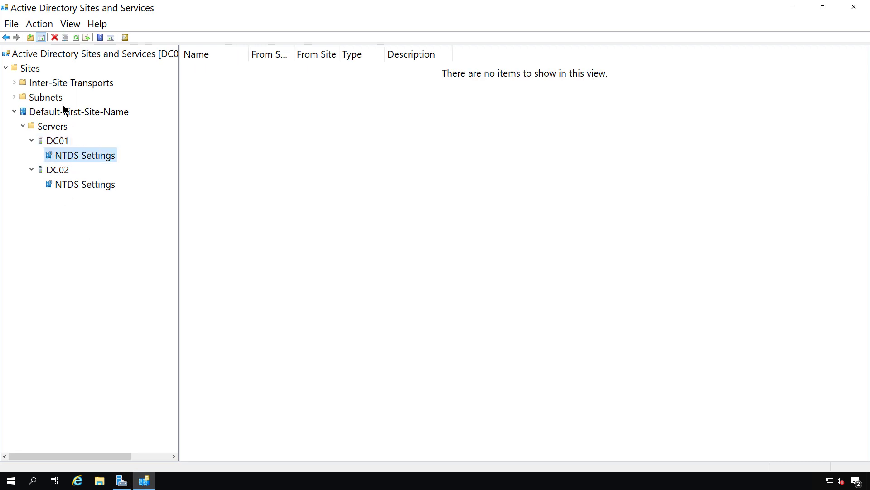
click(44, 97)
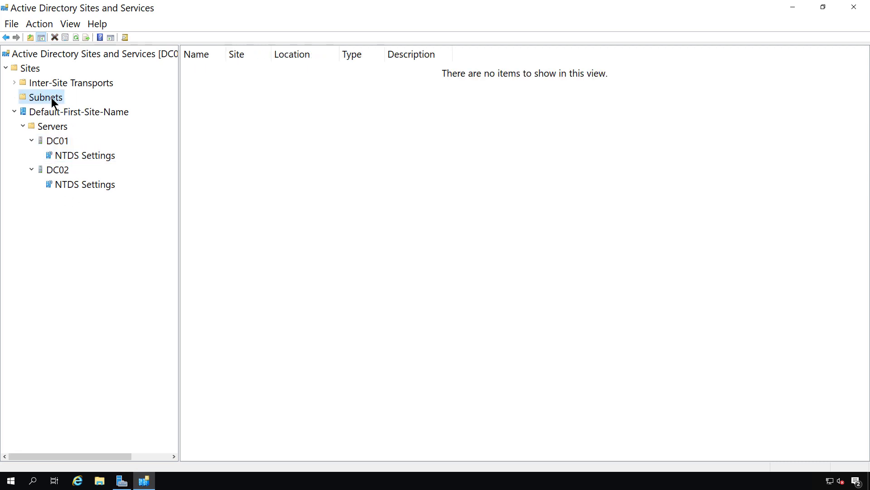
click(70, 84)
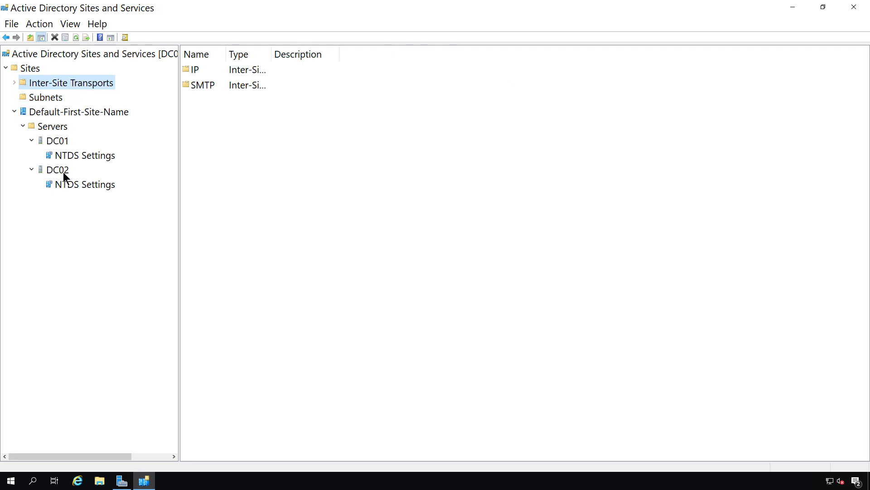
click(66, 112)
Rename Default-First-Site-Name to 'Portland'
right_click(66, 112)
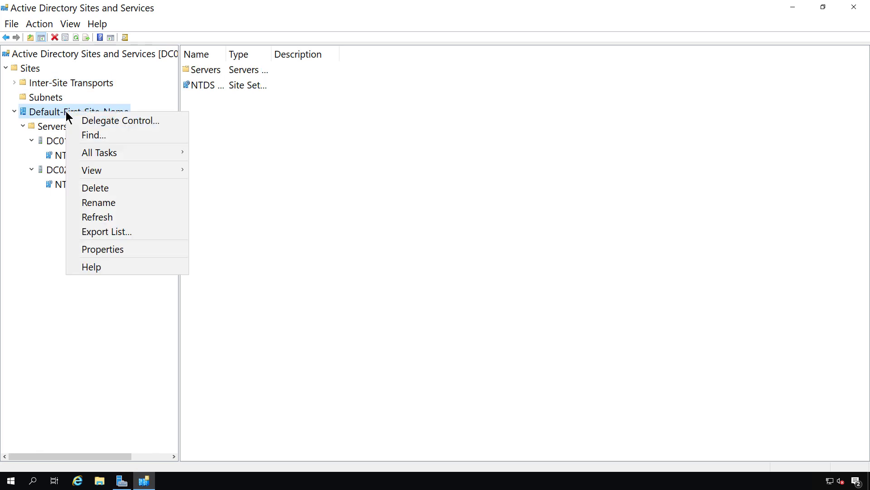
click(97, 203)
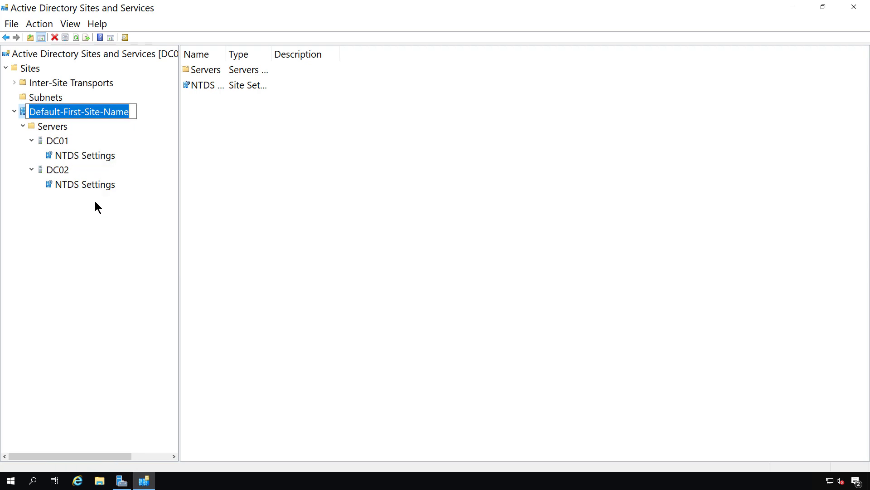
text(Portland)
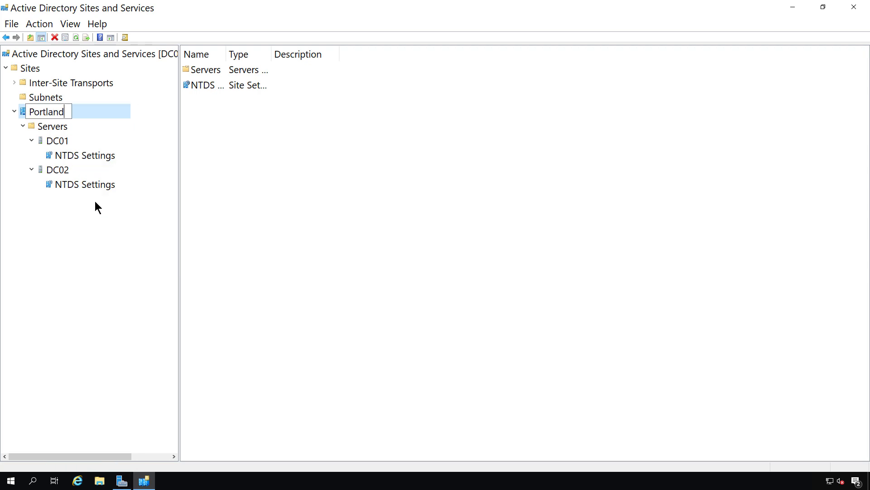
key(Return)
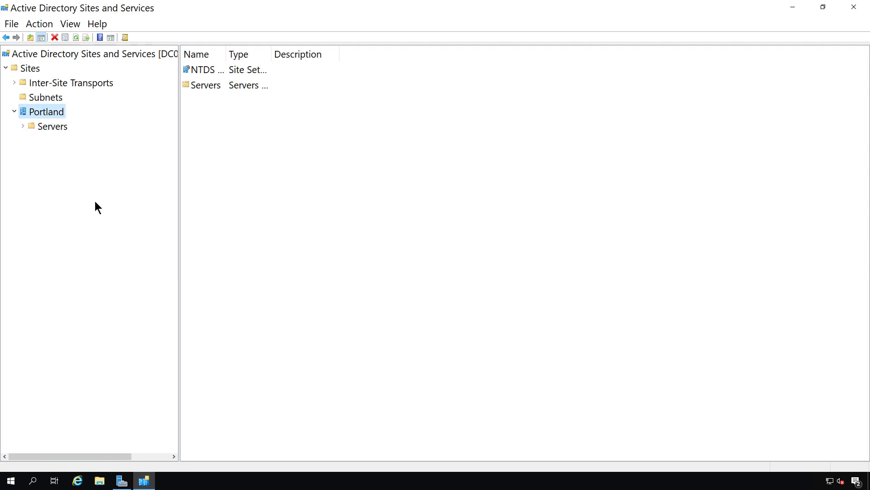
Create a site named 'Seattle' using the DEFAULTIPSITELINK site link
right_click(36, 69)
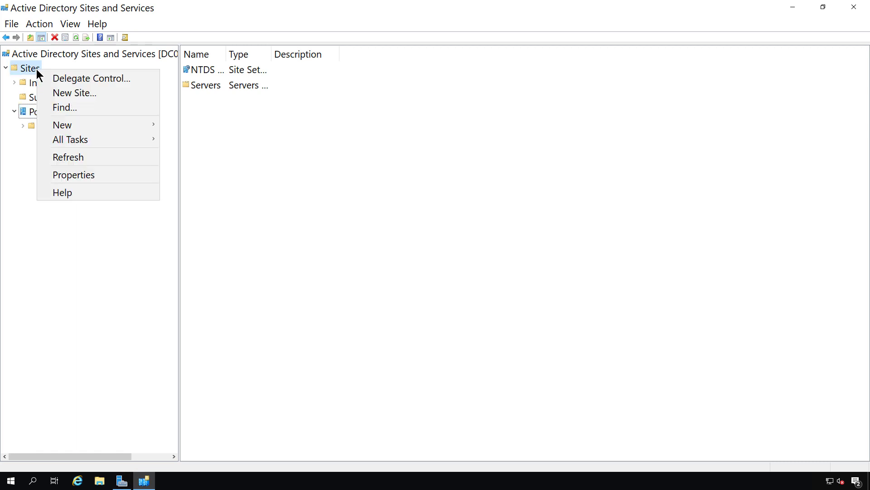
click(62, 93)
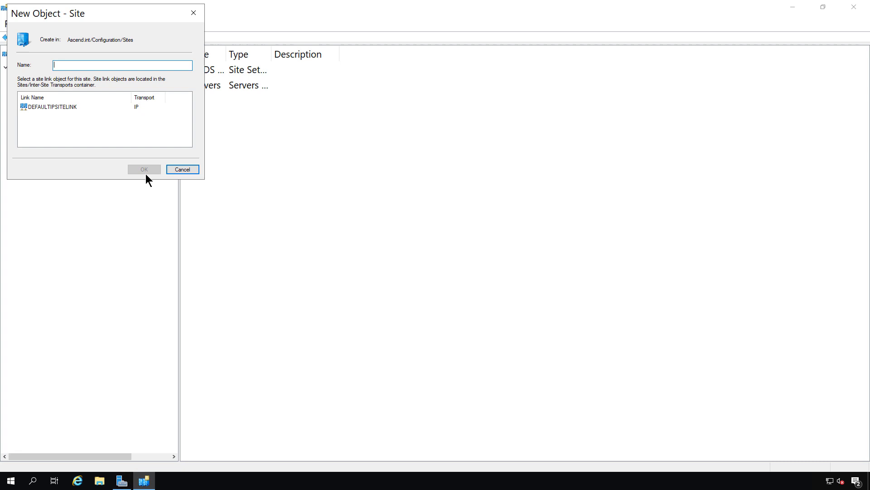
text(Seattle)
click(66, 107)
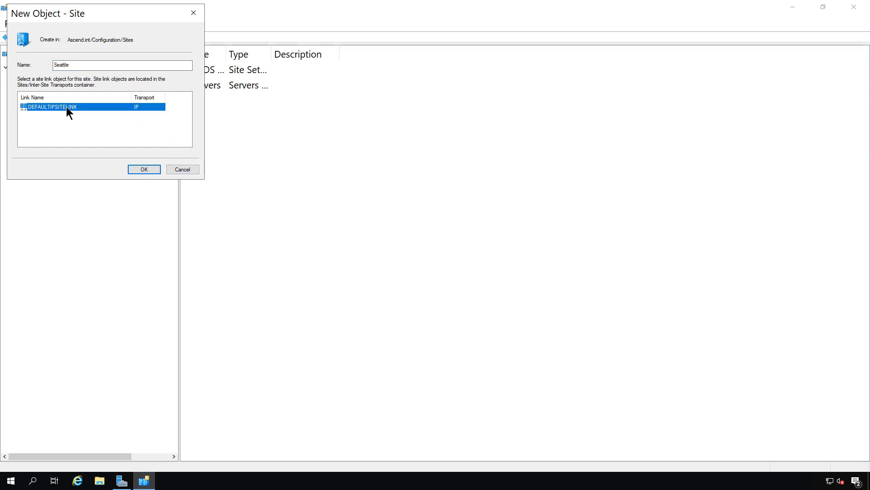
click(138, 167)
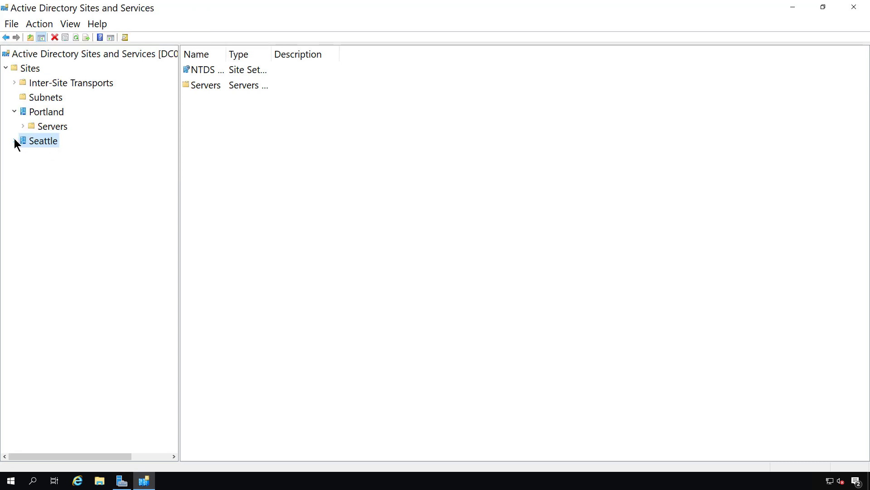
Check that Seattle's Servers folder is empty and Portland's Servers hold DC01 and DC02
click(14, 141)
click(42, 156)
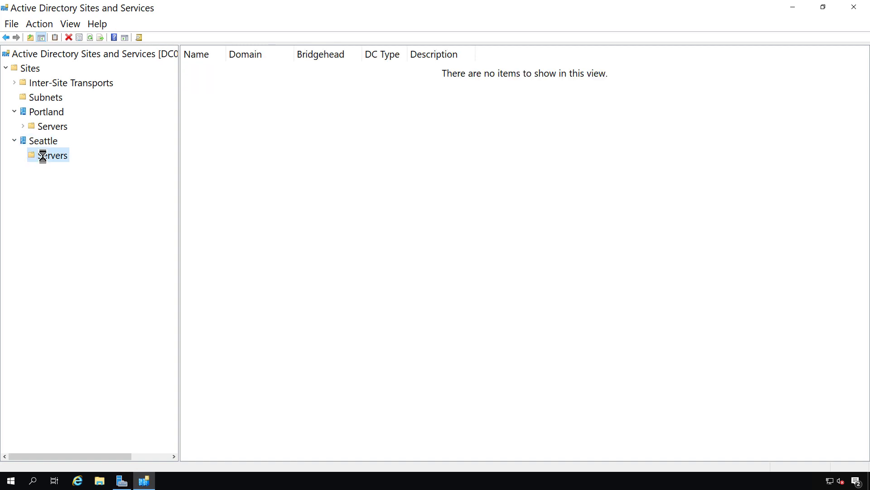
click(58, 126)
click(23, 126)
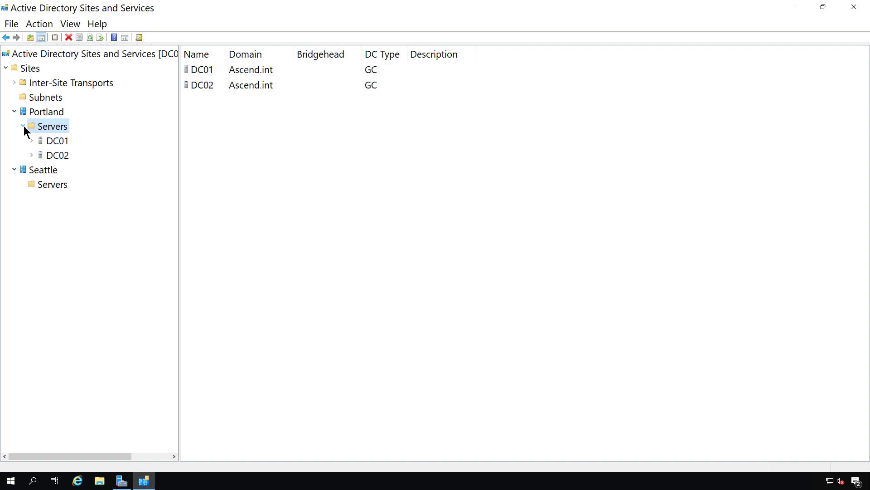
click(59, 141)
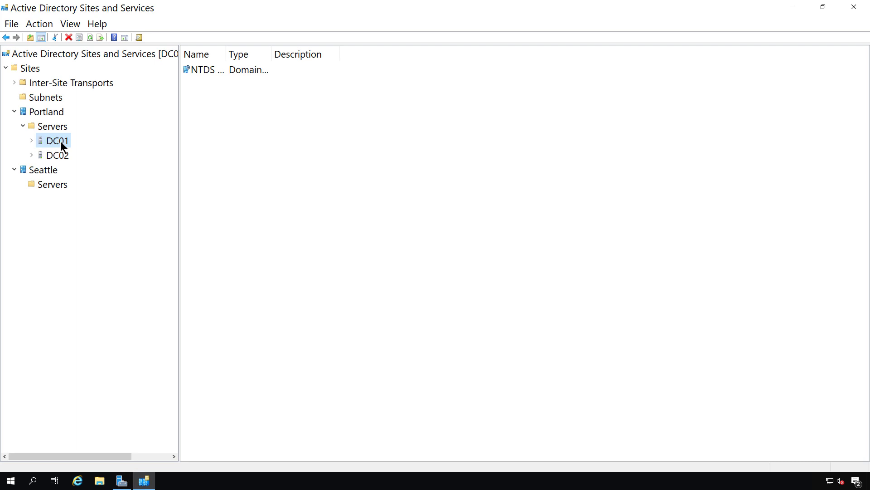
Move domain controller DC01 to the Seattle site
right_click(60, 144)
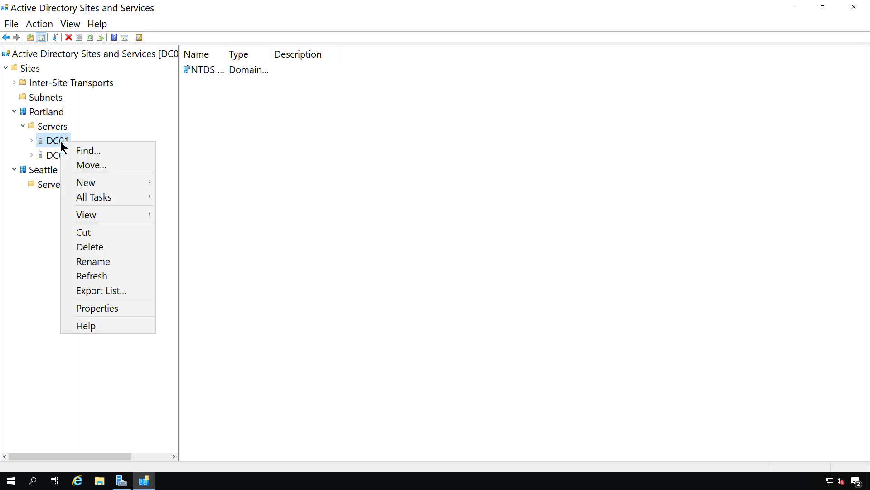
click(78, 165)
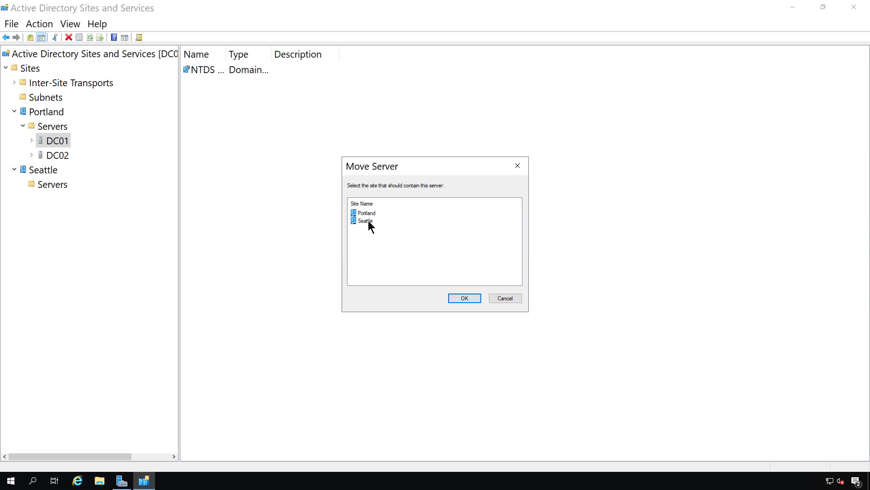
click(368, 220)
click(467, 297)
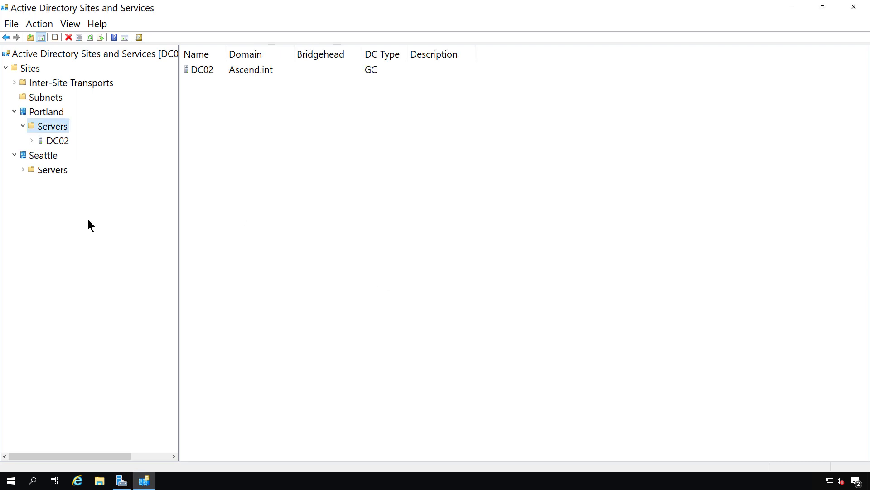
Verify DC01 now appears under Seattle's Servers and check the empty Subnets list
click(23, 169)
click(65, 183)
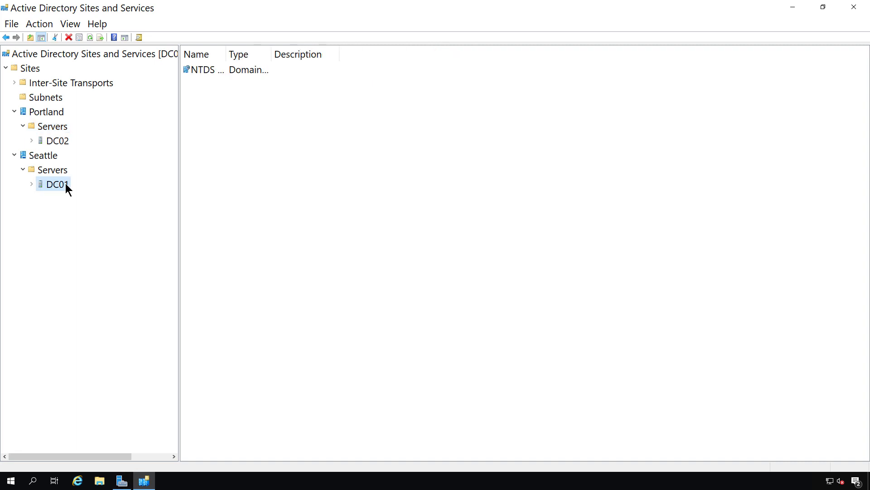
click(52, 100)
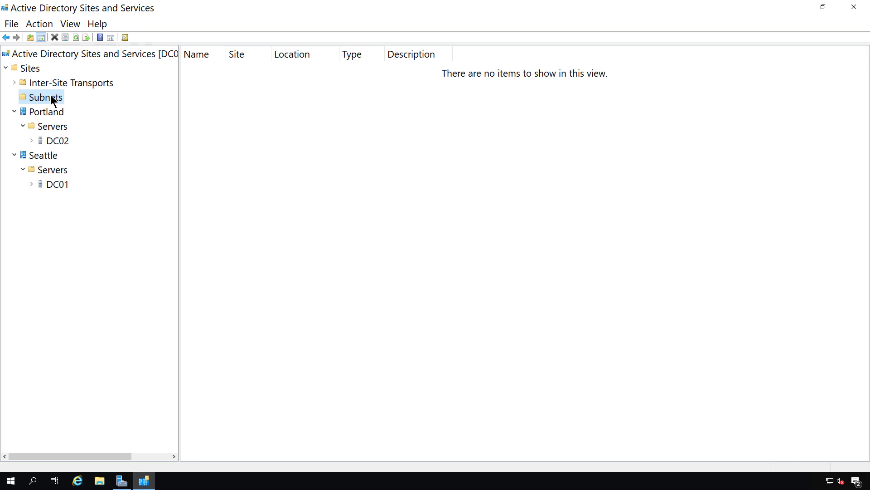
Create subnet prefix 192.168.21.0/24 and associate it with the Portland site
right_click(51, 100)
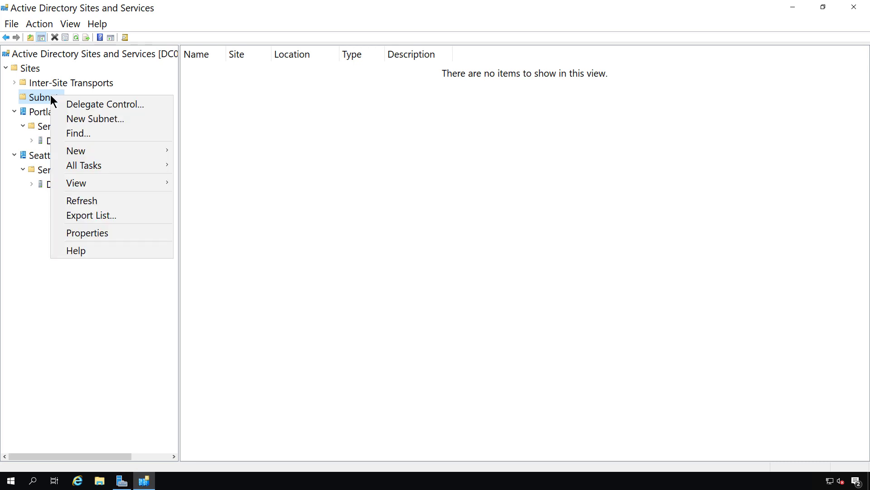
click(77, 118)
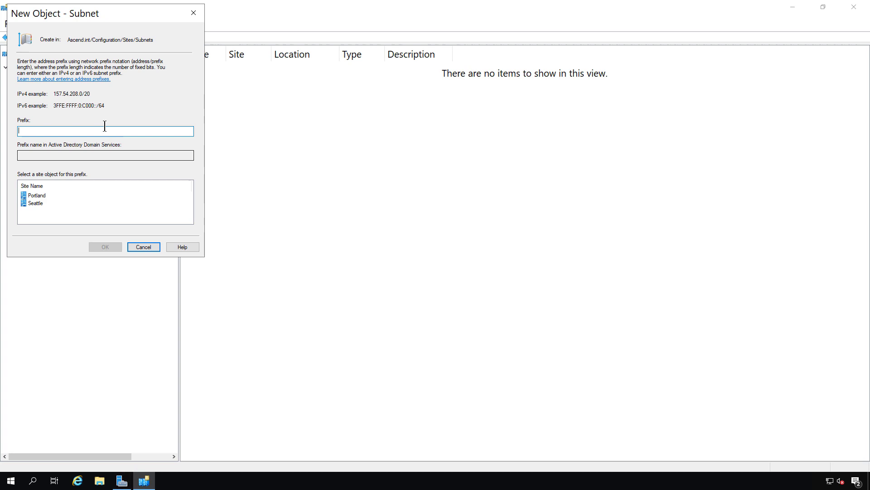
text(192)
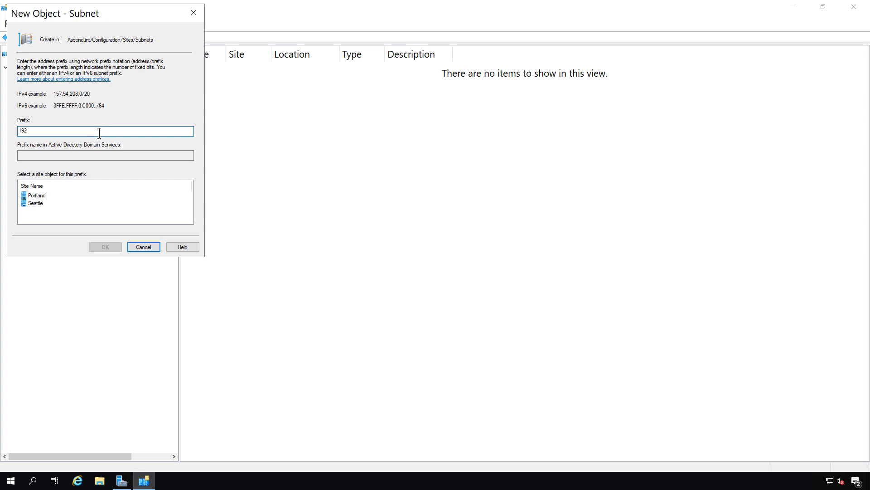
text(.168.21.0/24)
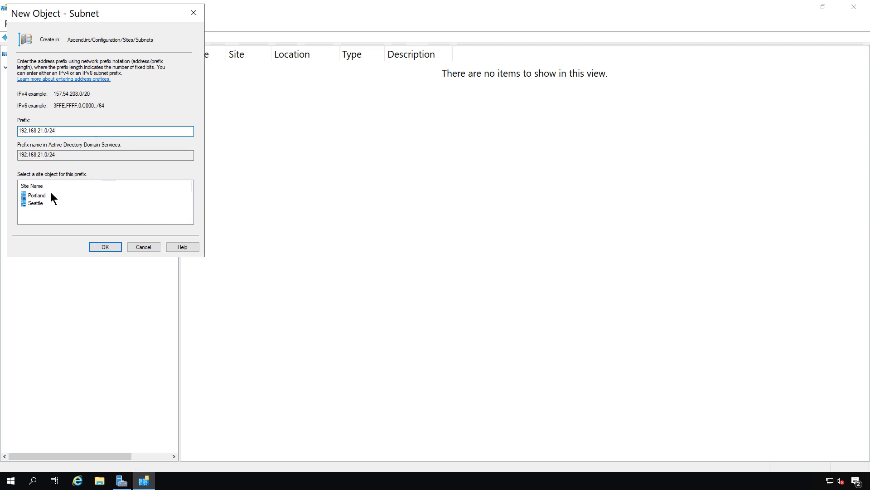
click(45, 195)
click(104, 247)
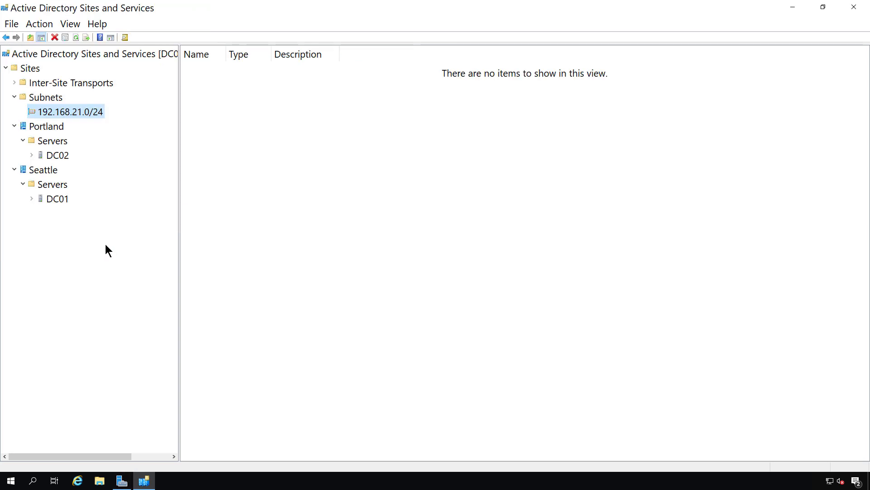
Create subnet prefix 192.168.22.0/24 and associate it with the Seattle site
right_click(57, 96)
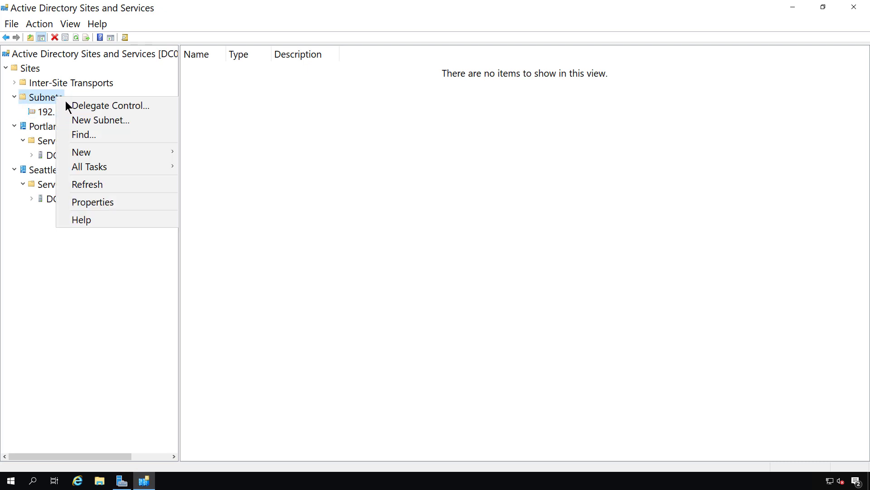
click(79, 120)
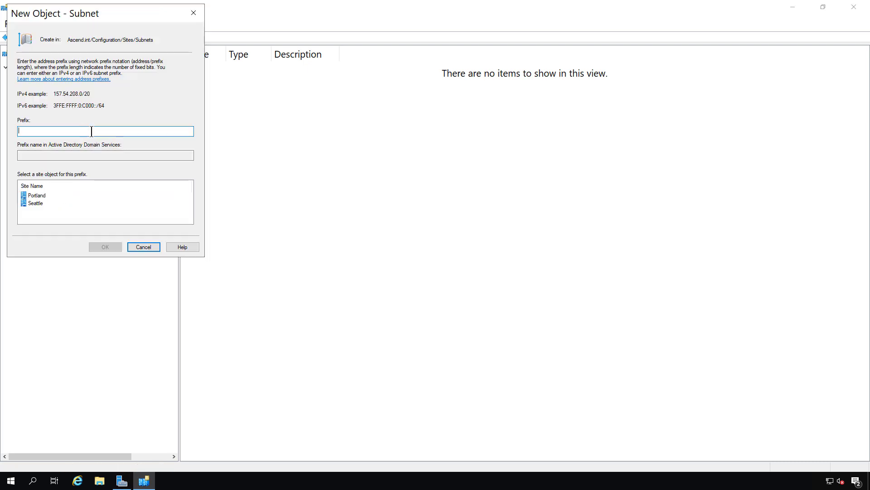
text(192.168.22.0/24)
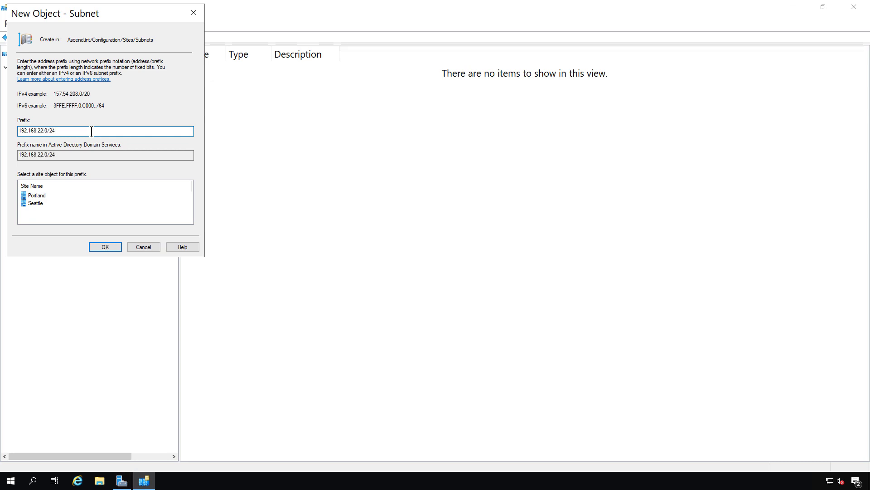
click(36, 203)
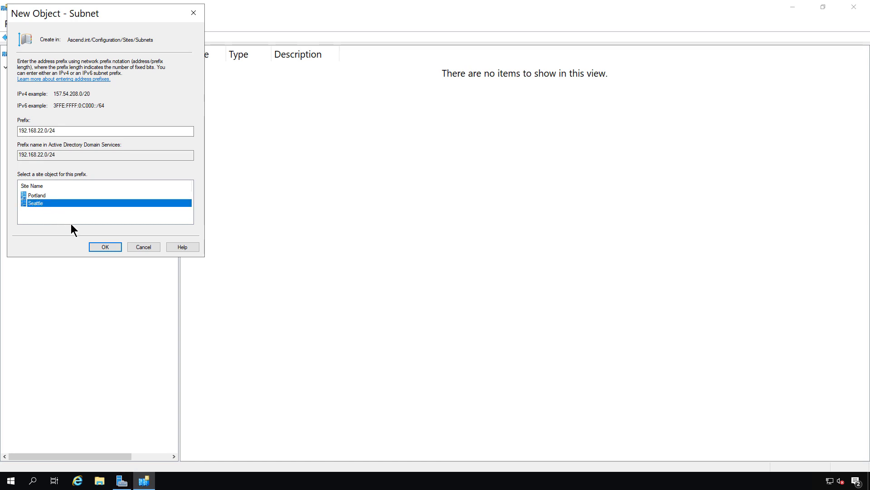
click(105, 247)
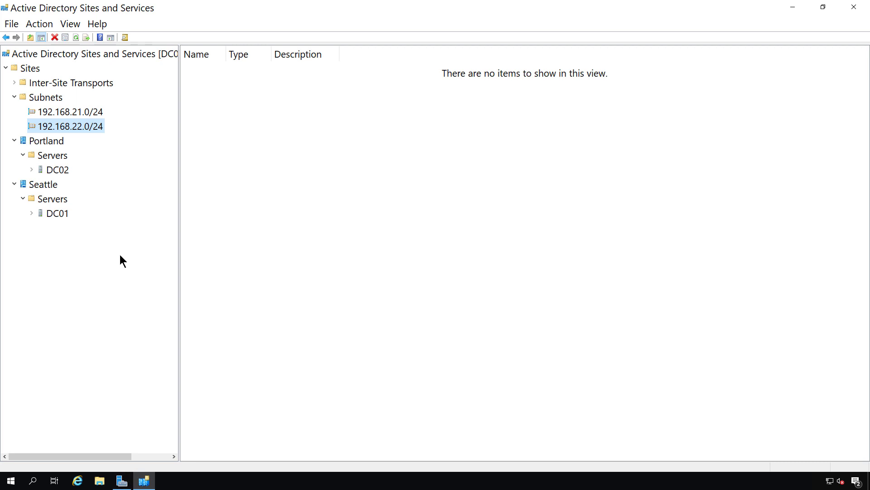
Compare the SMTP and IP transports, ending on DEFAULTIPSITELINK (cost 100, interval 180)
double_click(56, 84)
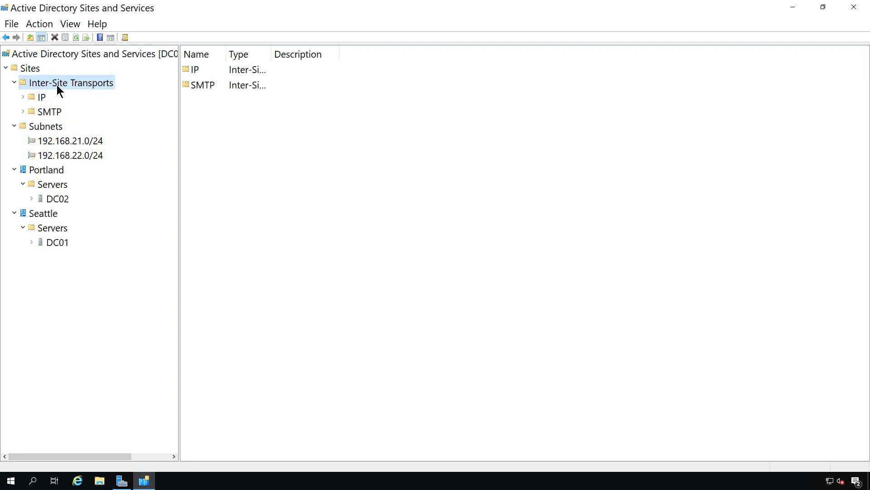
click(40, 96)
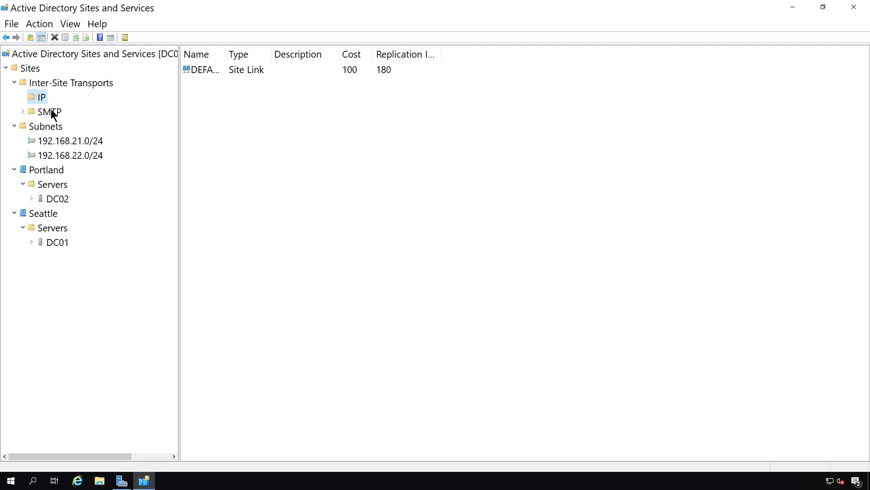
click(50, 110)
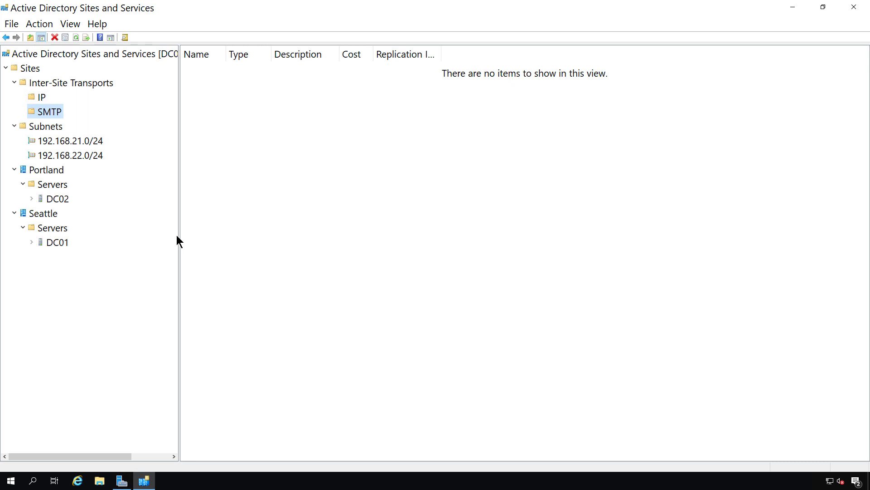
click(43, 97)
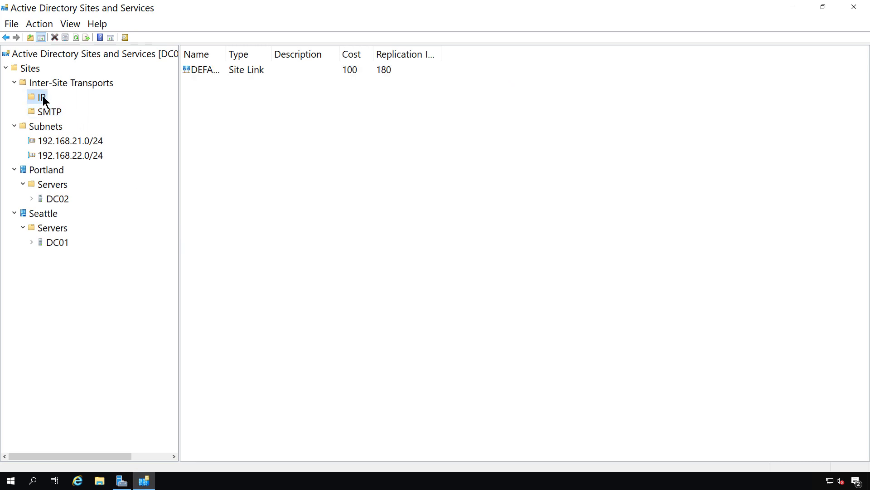
click(49, 112)
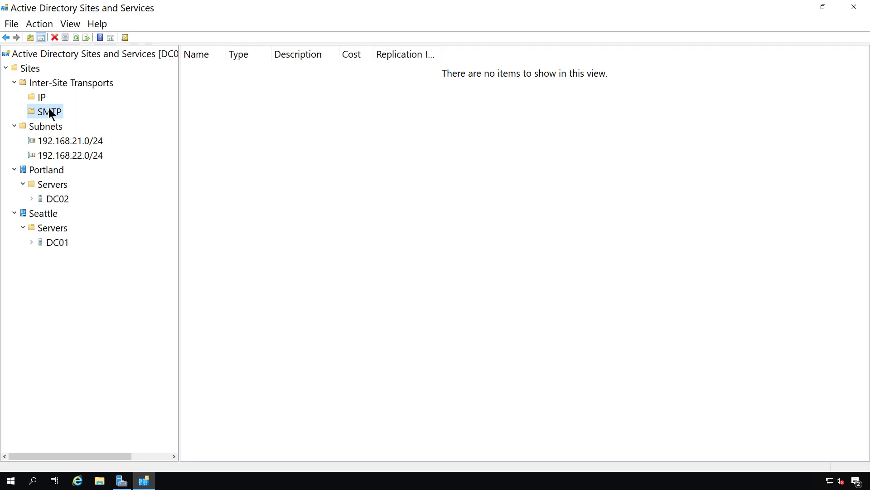
click(42, 97)
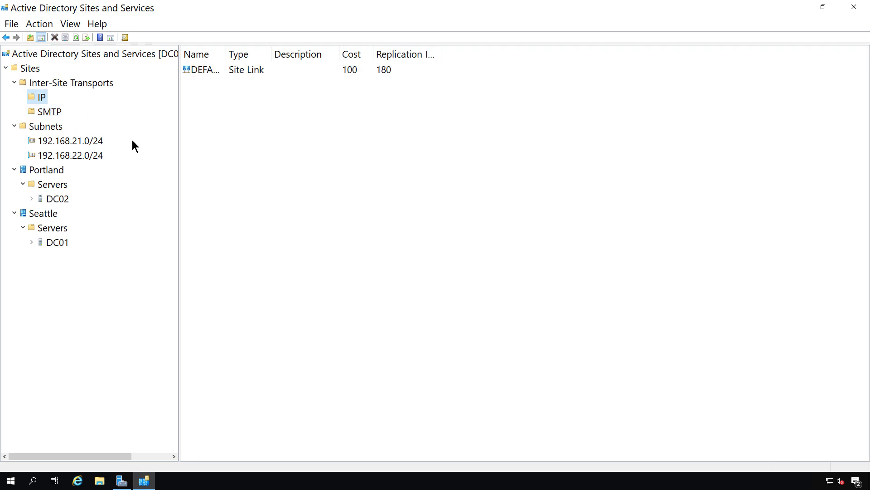
Expand DC02 and show its NTDS Settings connection from DC01 in Seattle
click(57, 201)
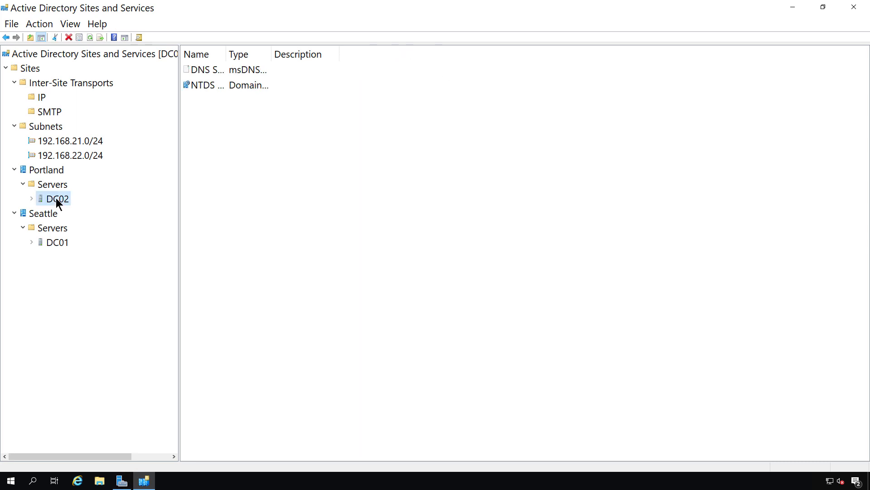
double_click(56, 199)
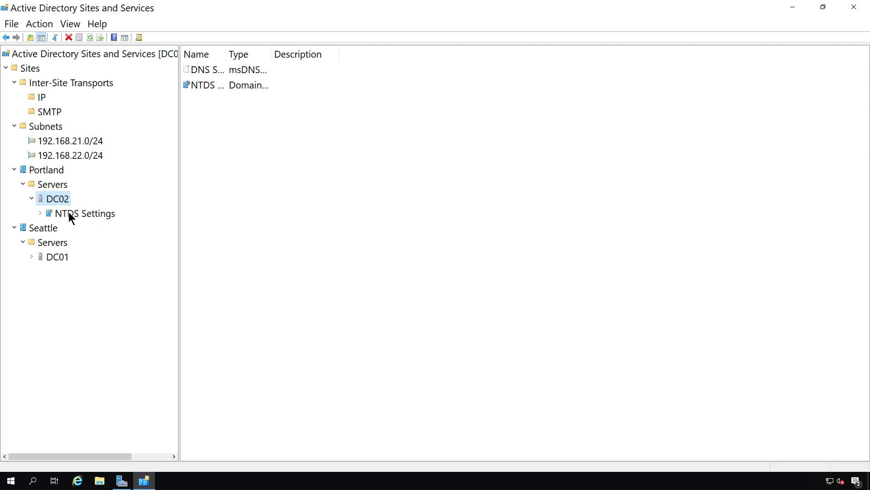
click(70, 212)
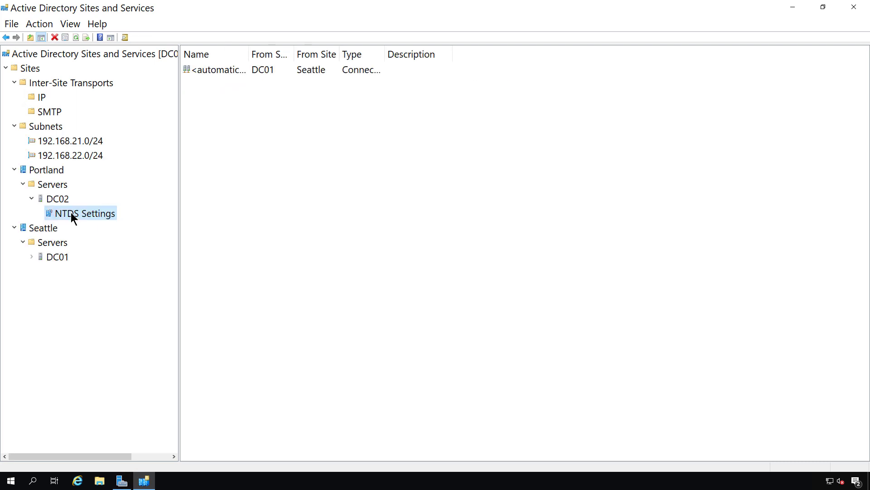
Confirm in DC02's NTDS Settings properties that Global Catalog stays checked
right_click(71, 212)
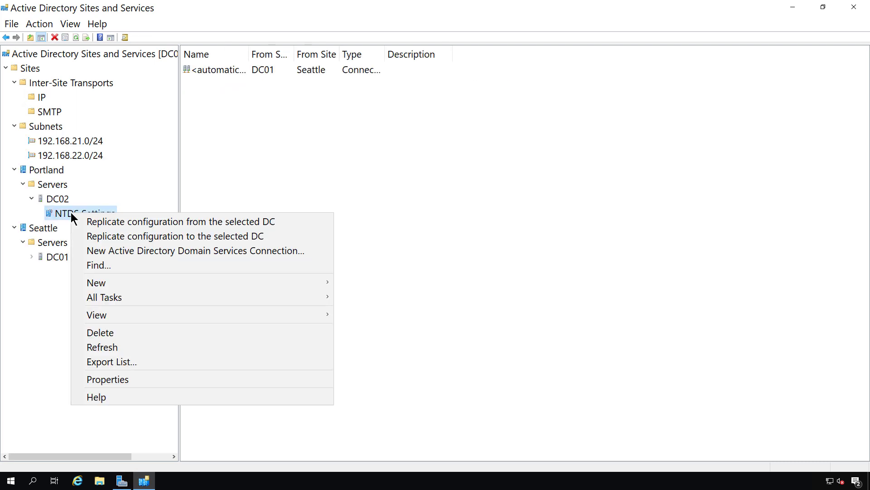
click(107, 379)
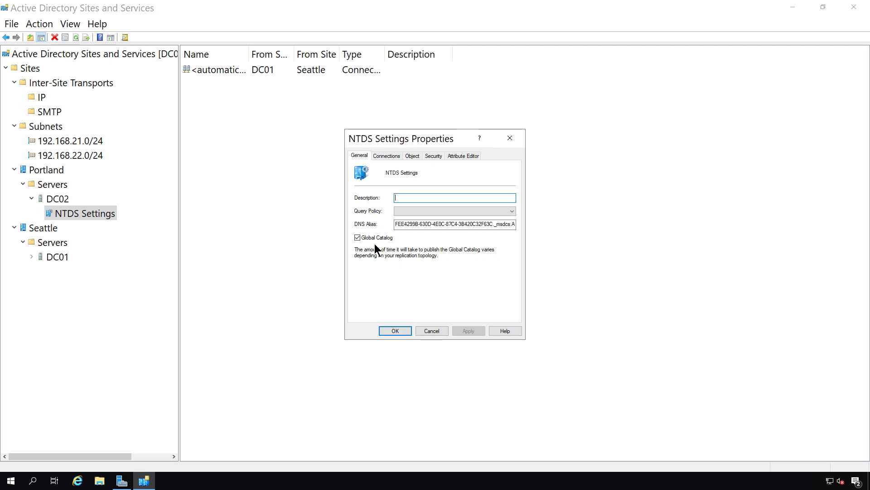
click(395, 330)
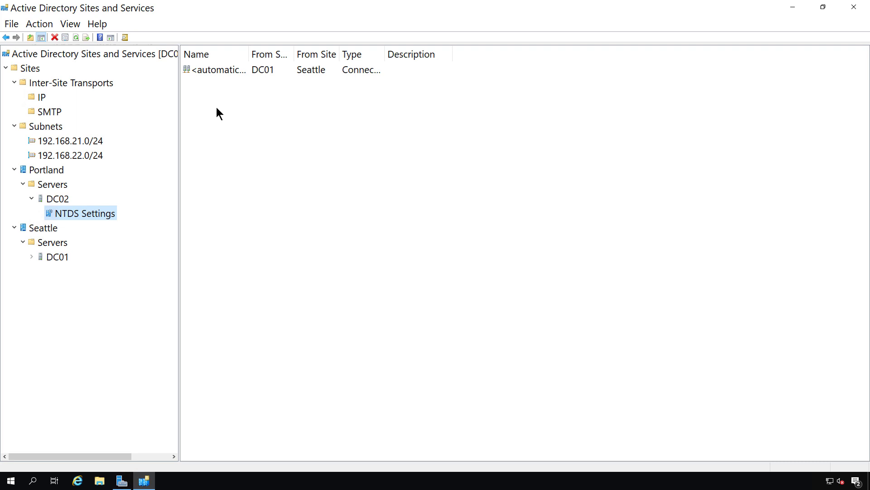
Widen the Name column for DC01's automatic connection, then start and cancel a new DC02 connection
click(247, 68)
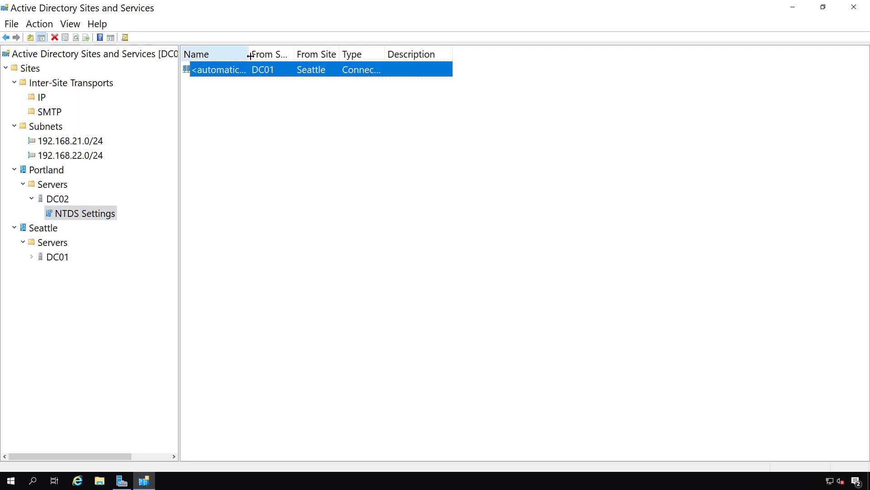
drag(304, 58, 303, 59)
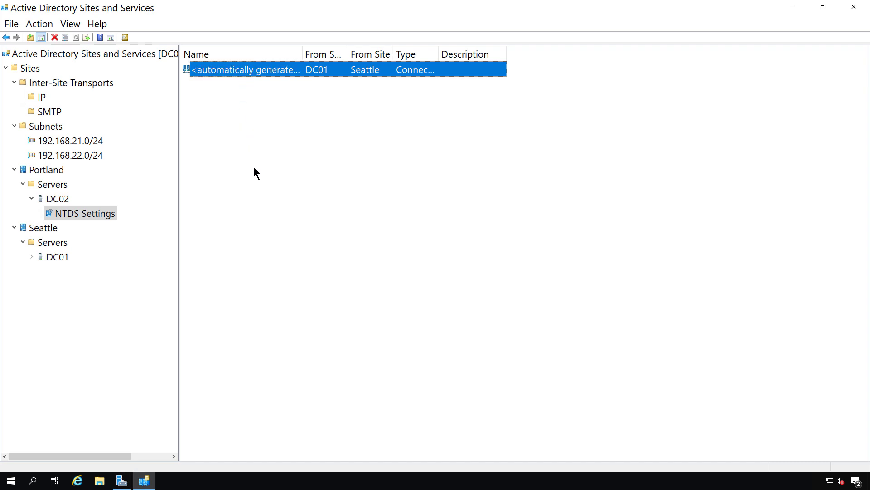
right_click(89, 213)
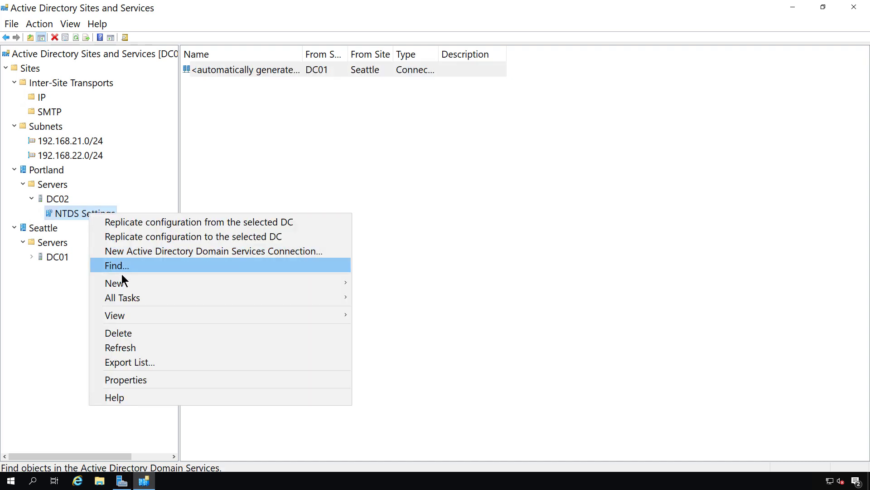
mouse_move(122, 282)
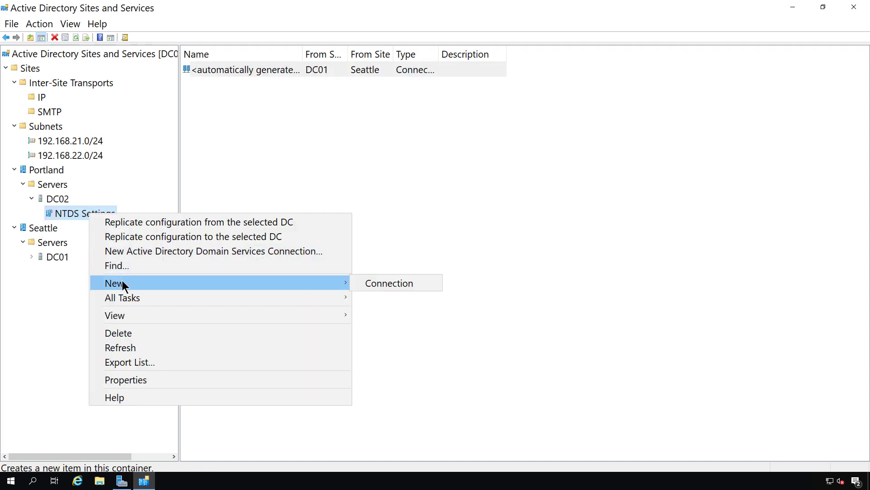
click(389, 283)
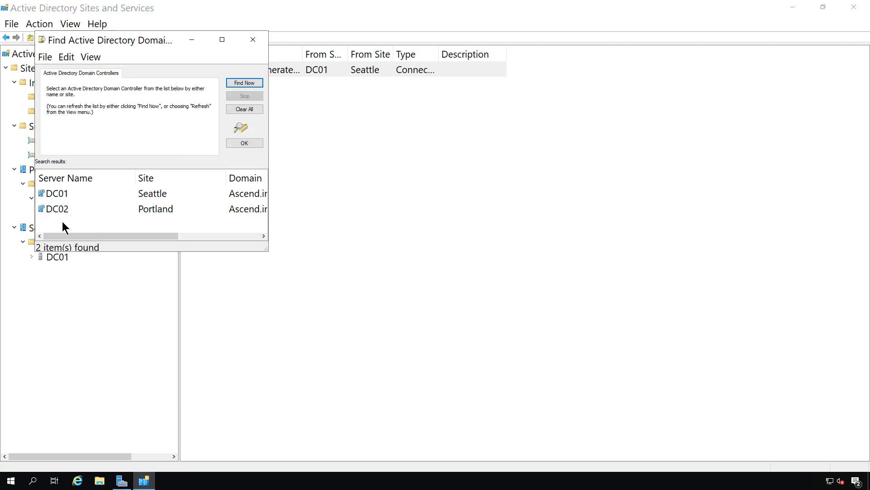
click(254, 39)
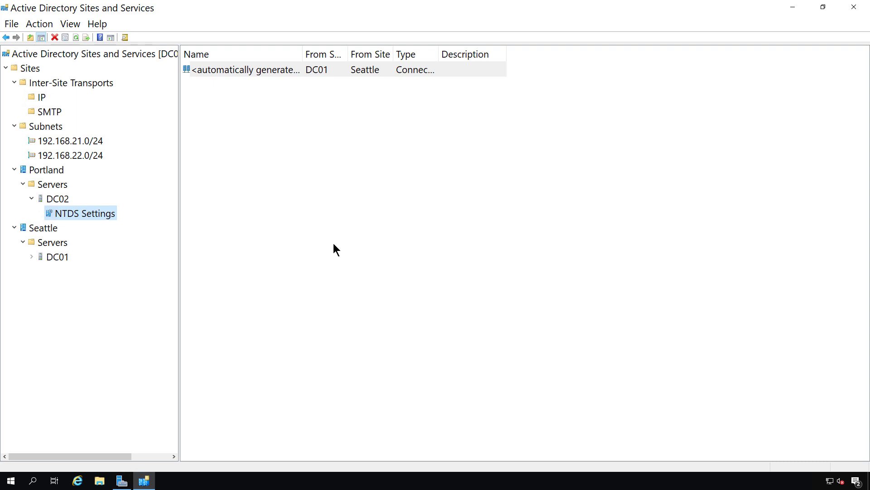
Confirm DC01's NTDS Settings has no connections, then reselect DC02's automatic connection from DC01
click(58, 260)
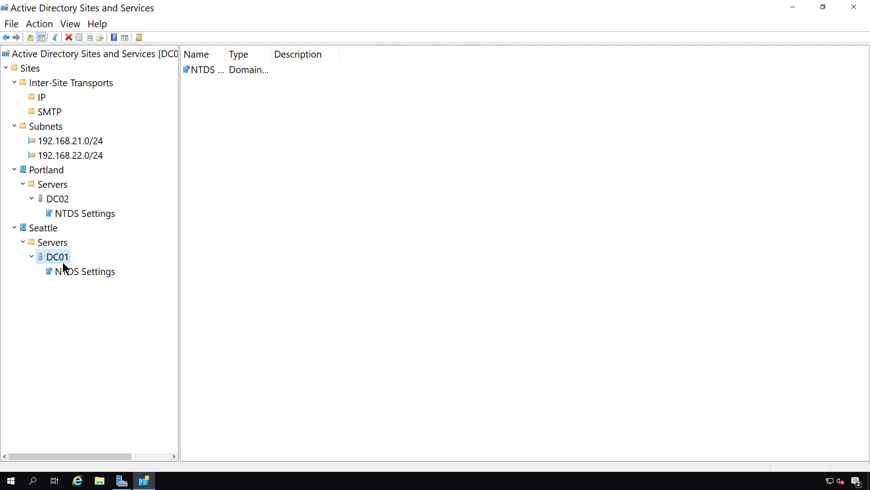
click(73, 272)
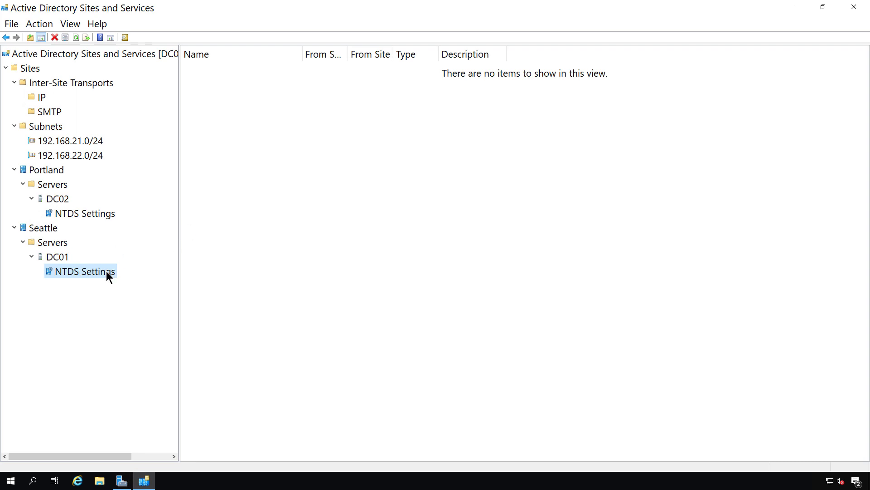
click(86, 217)
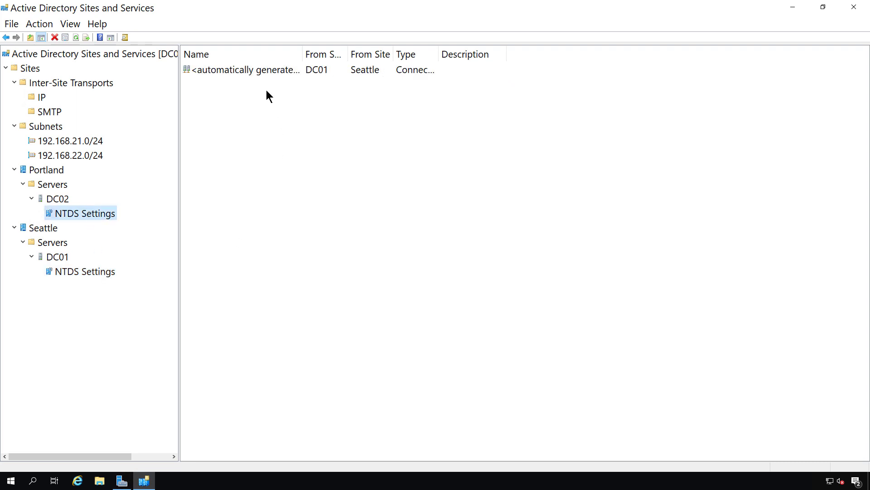
click(264, 76)
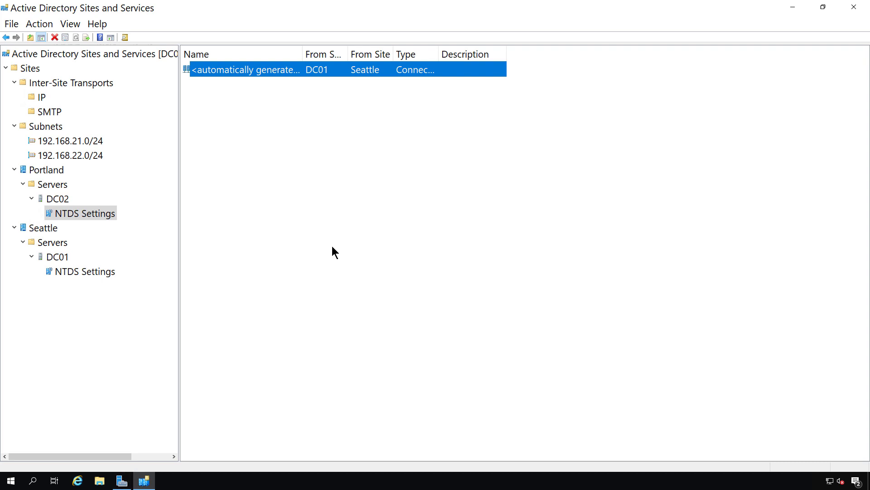